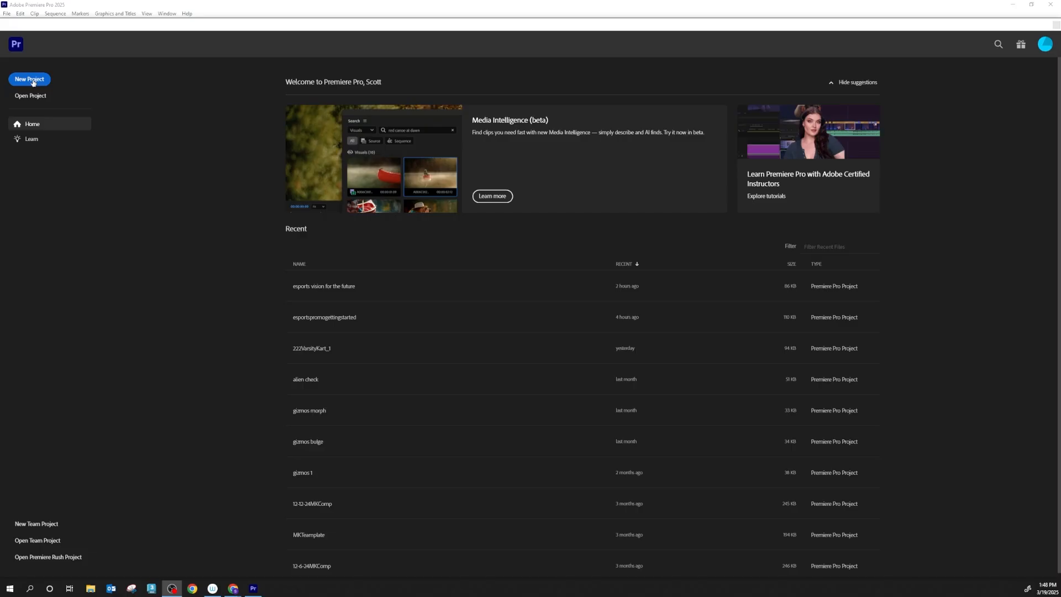
- Create a new project named cameramovementactivity and skip importing media
left_click(32, 80)
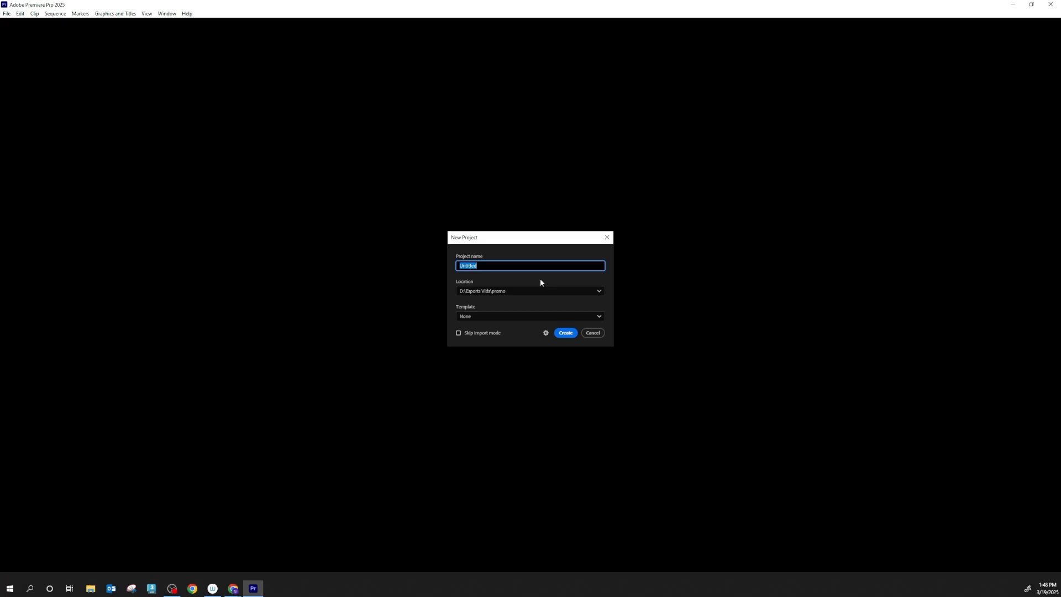
type("cameramovementactivity")
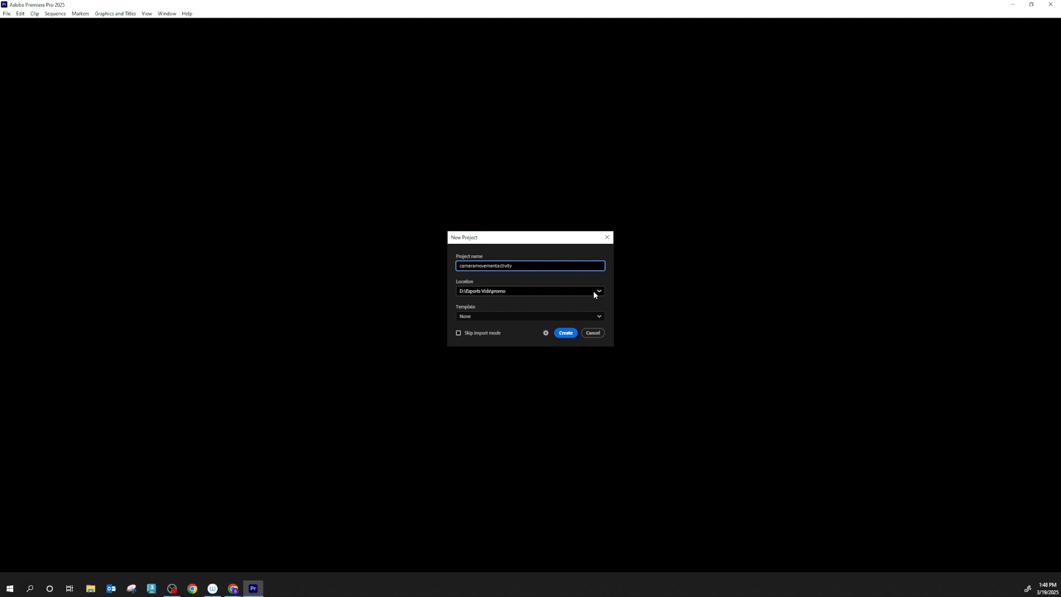
left_click(568, 336)
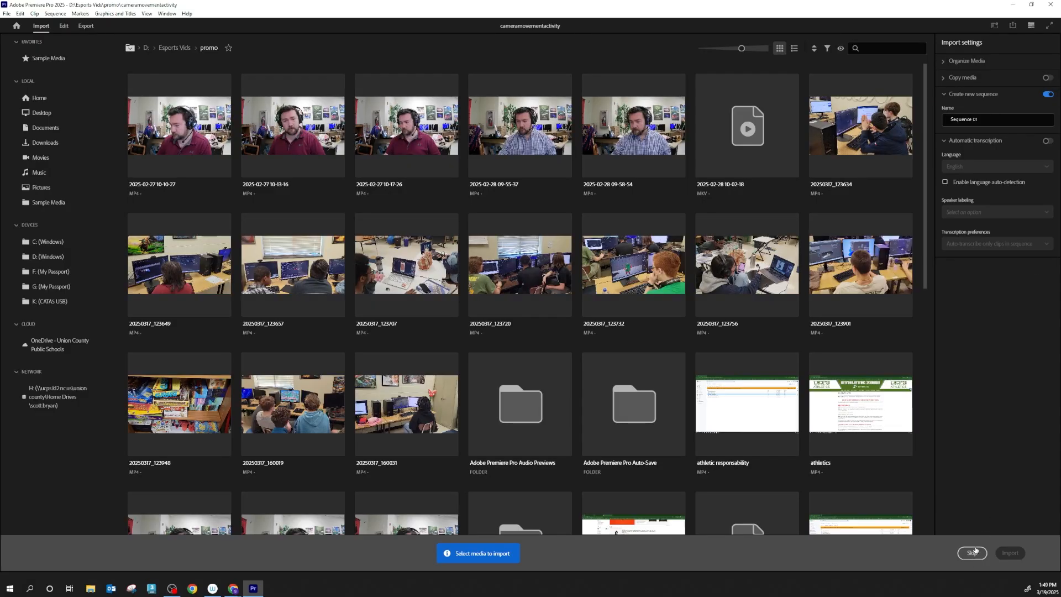
left_click(975, 552)
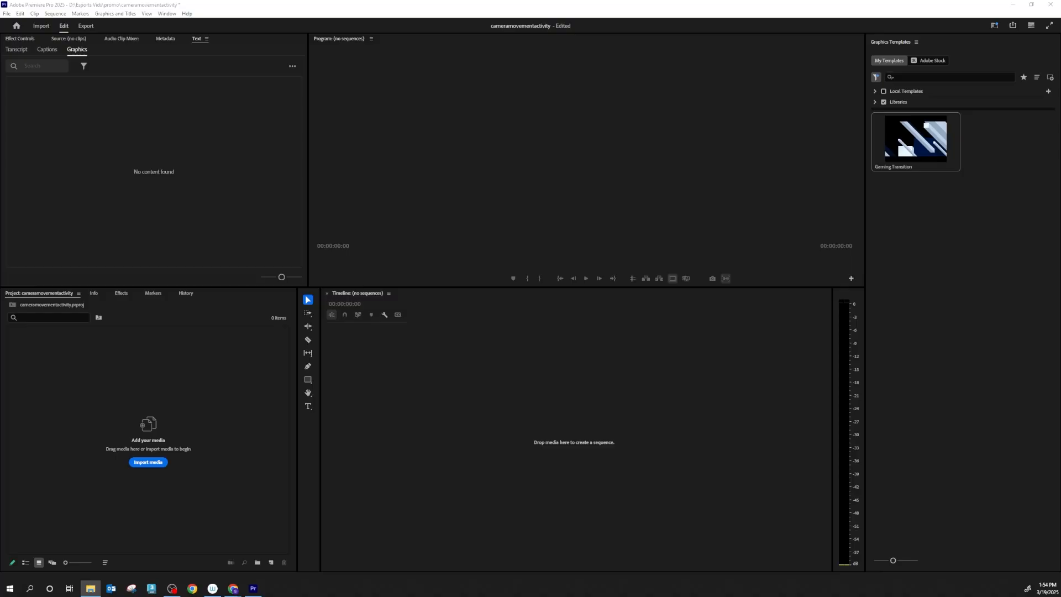
left_click(91, 588)
left_click_drag(621, 115, 679, 109)
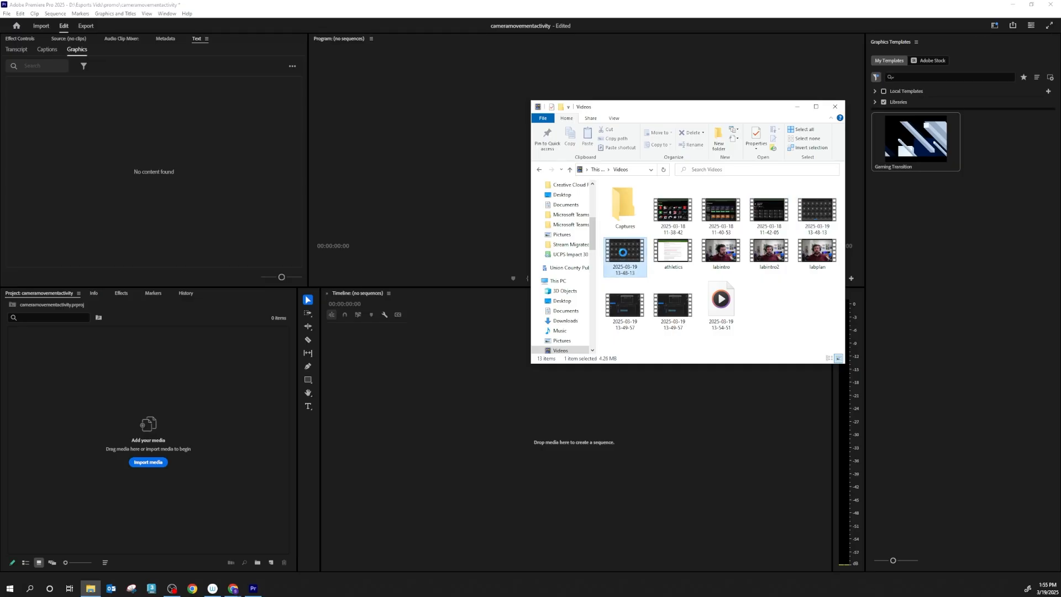
left_click_drag(623, 255, 85, 400)
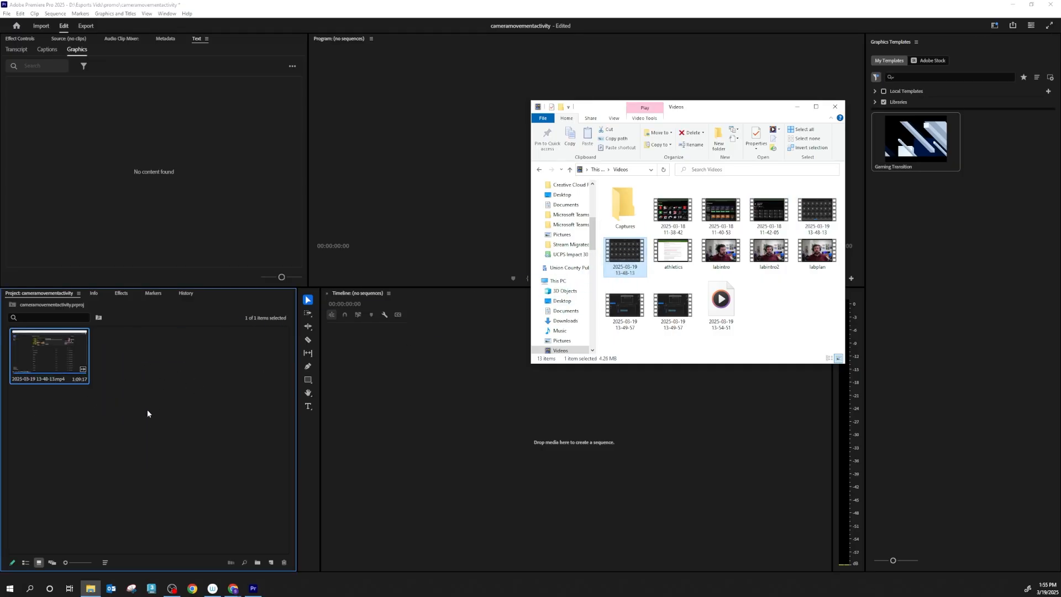
left_click(42, 353)
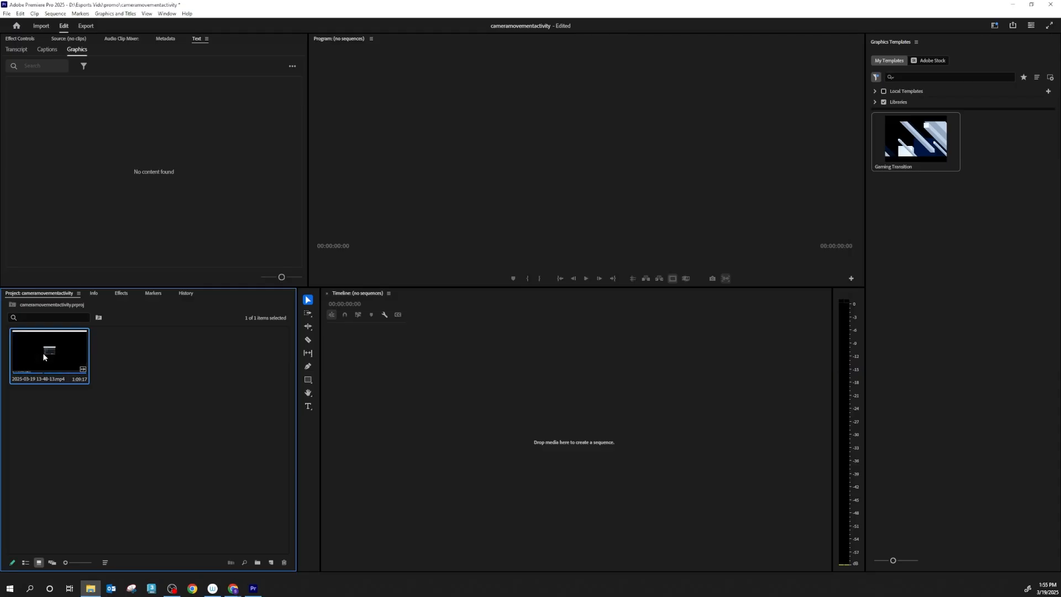
left_click_drag(364, 366, 381, 387)
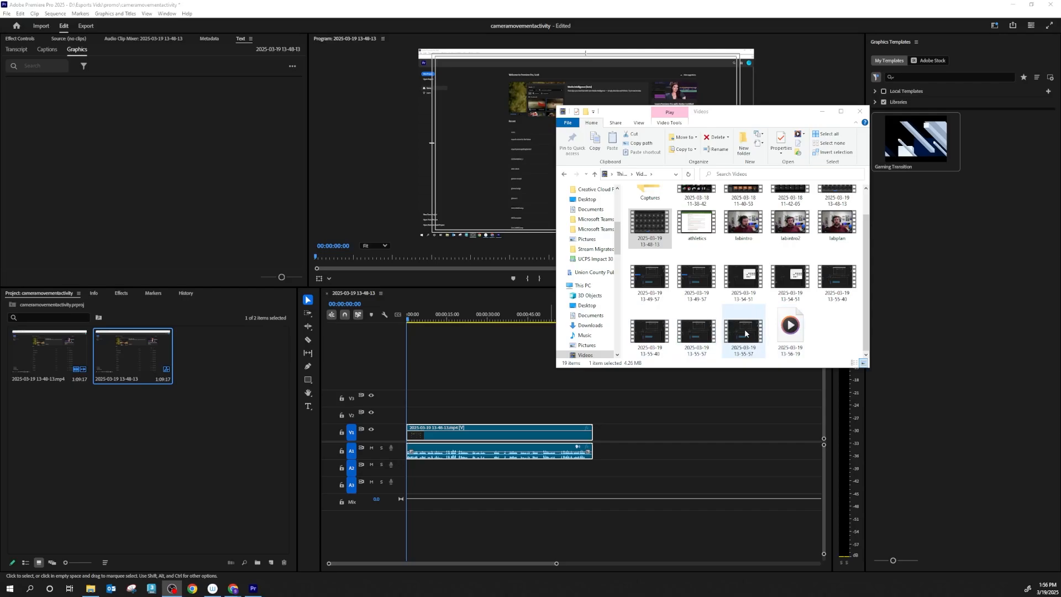
left_click_drag(745, 333, 69, 446)
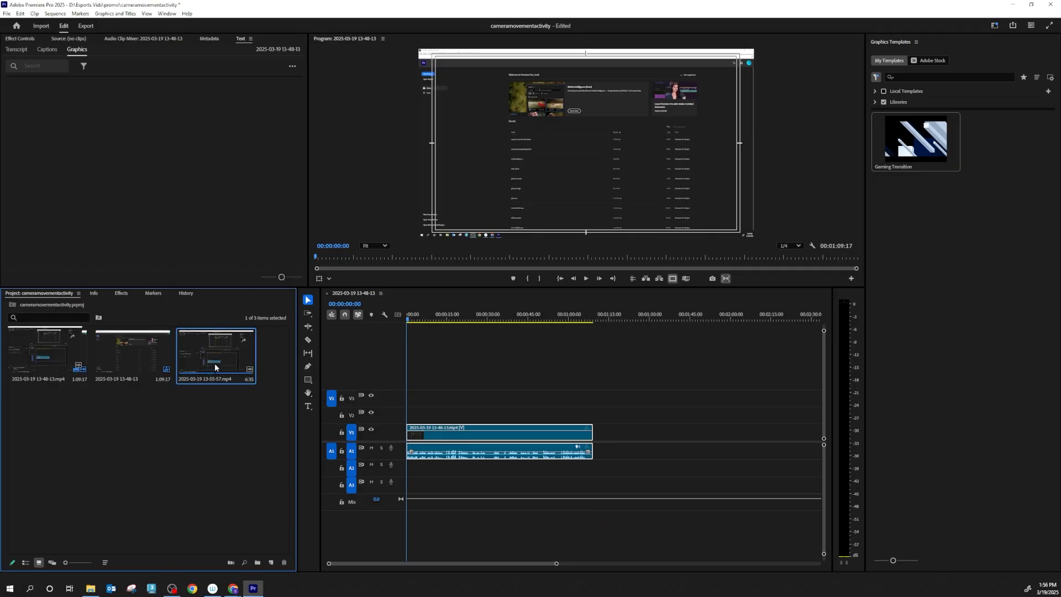
left_click_drag(214, 368, 603, 434)
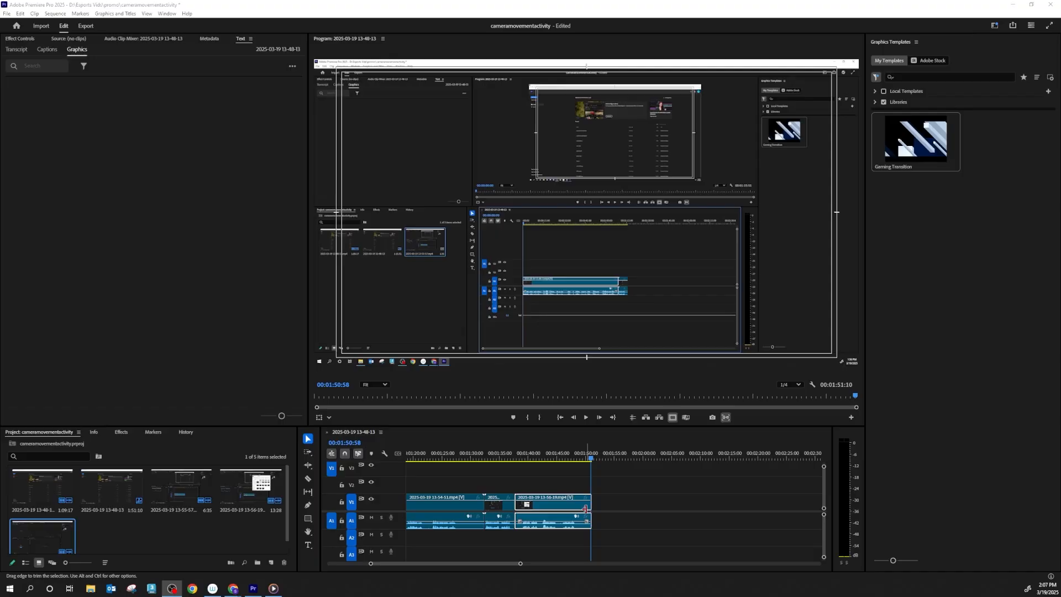
- Open the sequence's export settings and name the output file cameramovement followed by the creator's name
left_click(87, 26)
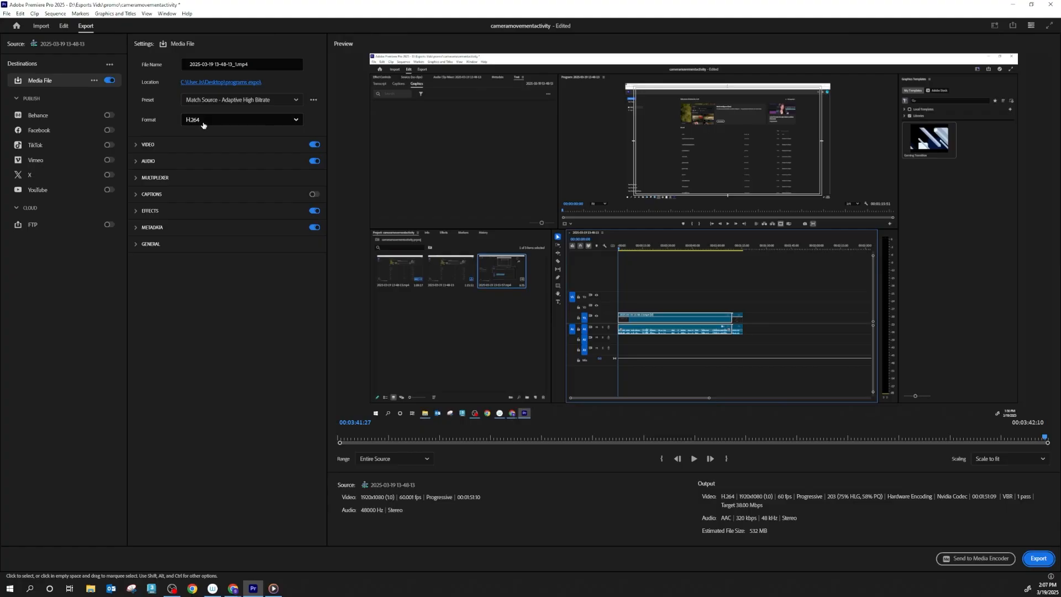
left_click(250, 63)
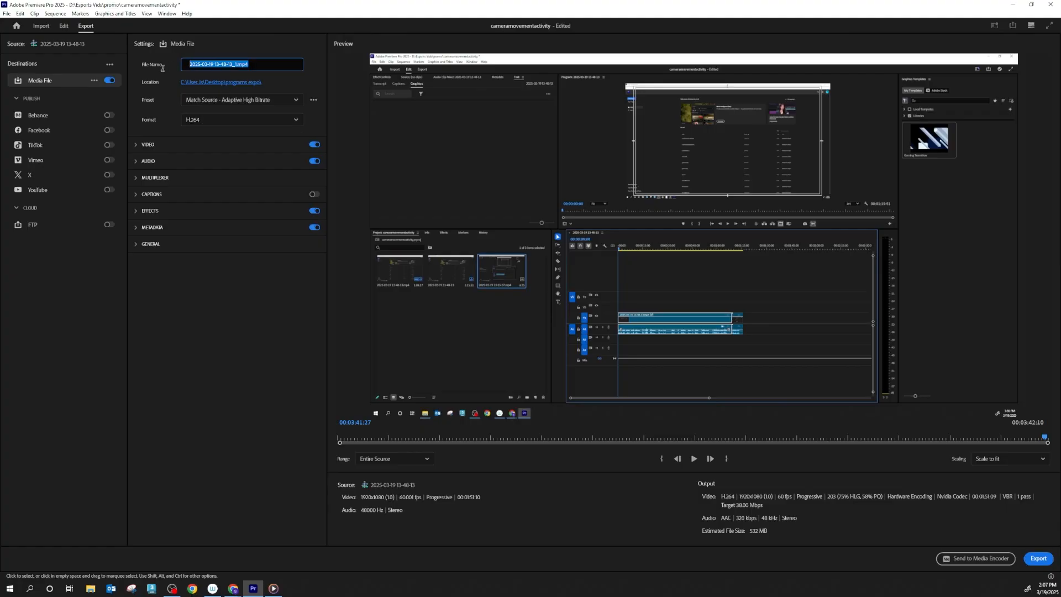
type("cameramovement.Mr.Bryan")
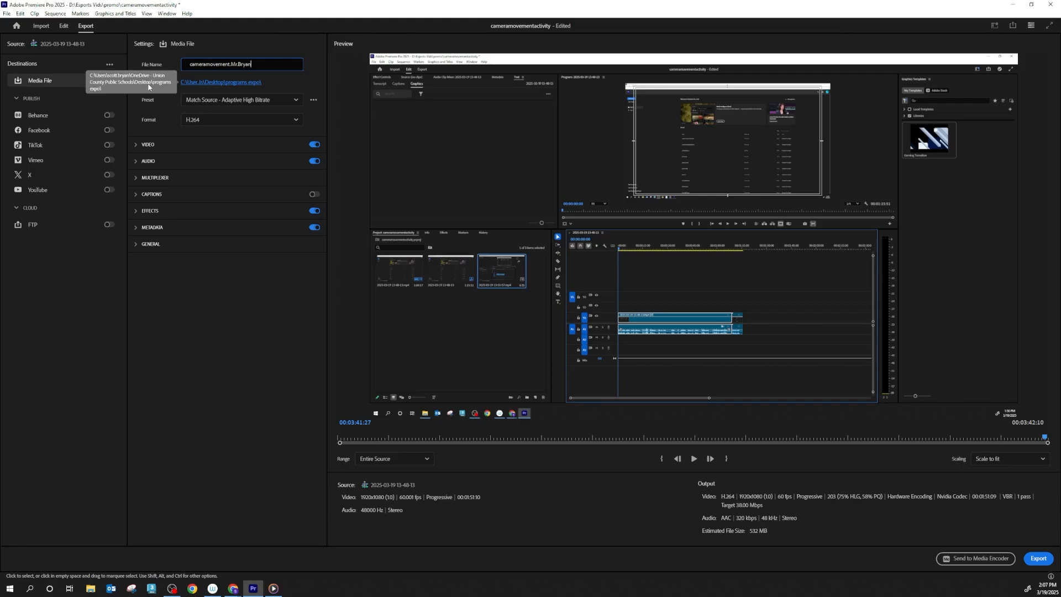
- Set the export location to the Desktop and save the file name as cameramovement followed by the creator's name
left_click(235, 90)
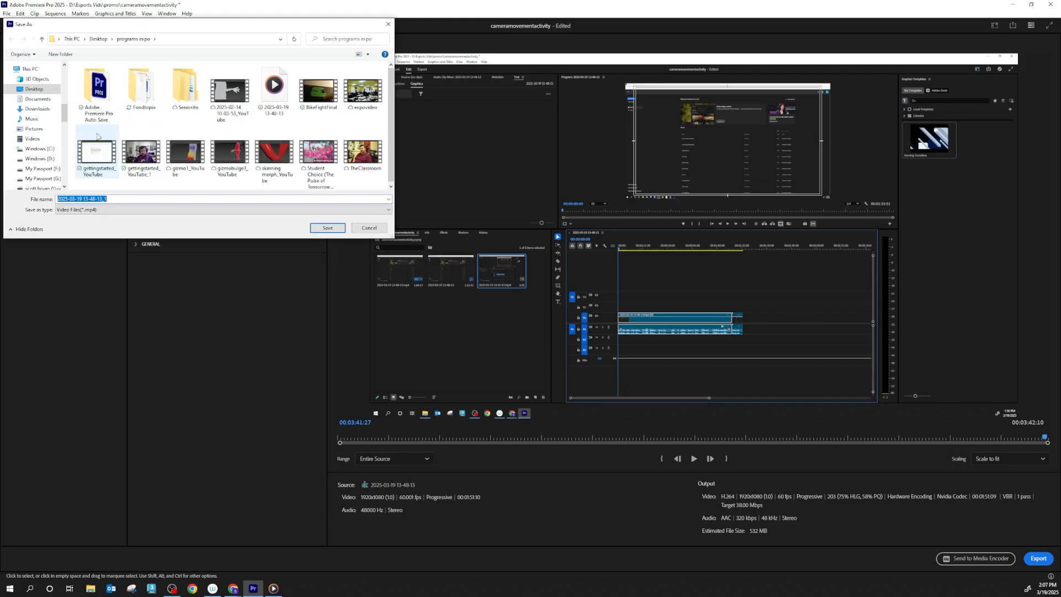
left_click(32, 90)
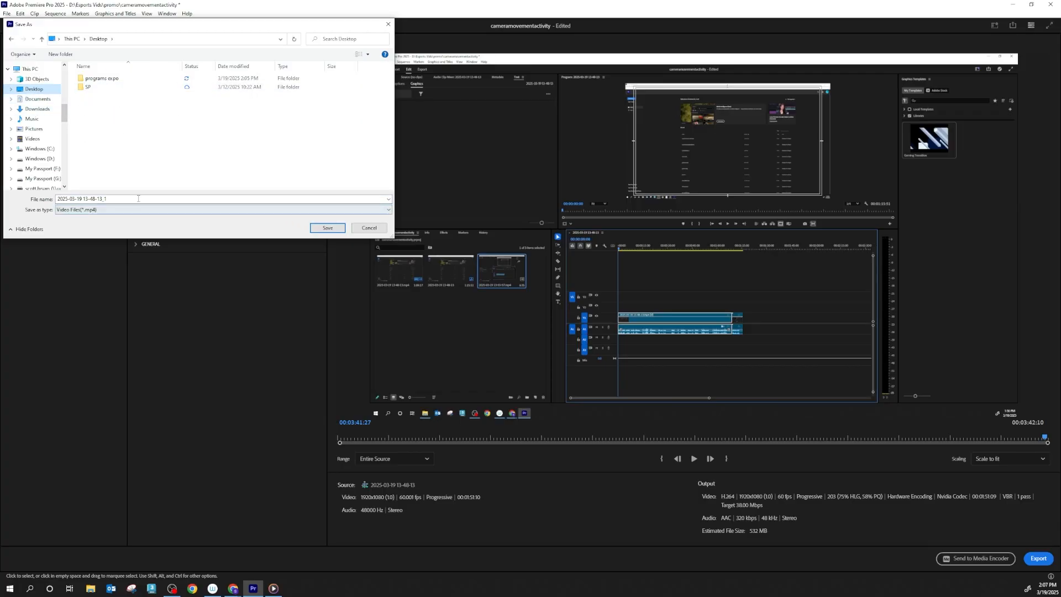
left_click(127, 200)
type("cameramoveme")
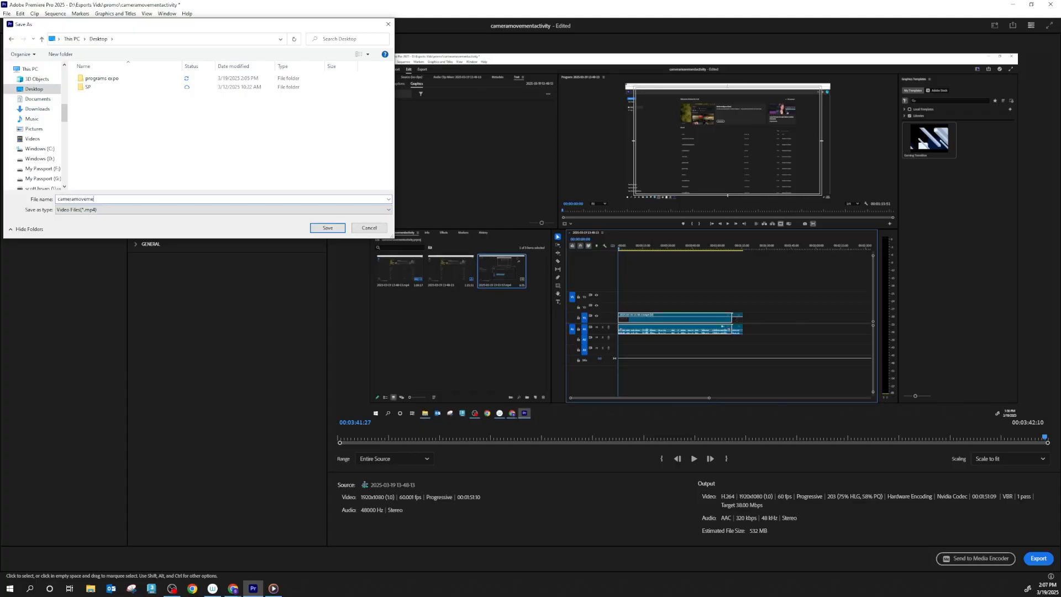
type("nt.Mr.Bryan")
left_click(327, 227)
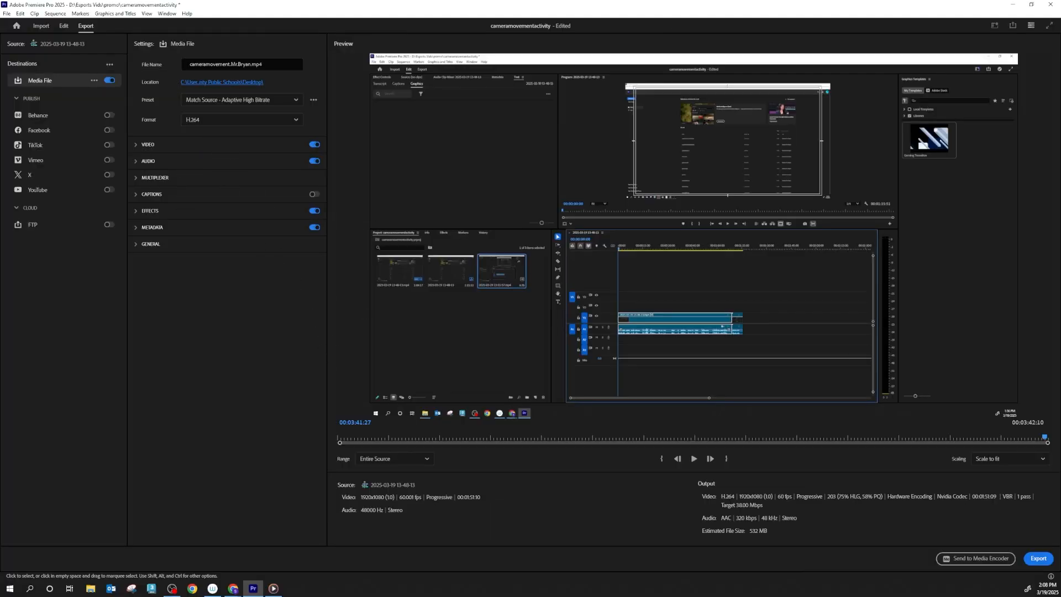
- Switch to File Explorer and examine the Desktop folder where the video is exported
left_click(91, 589)
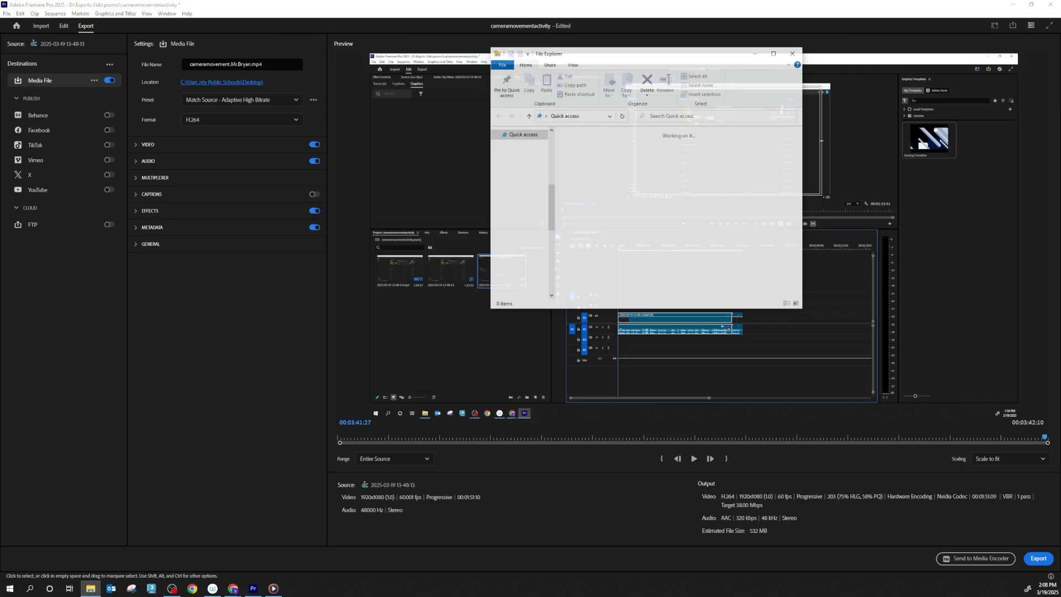
left_click(520, 148)
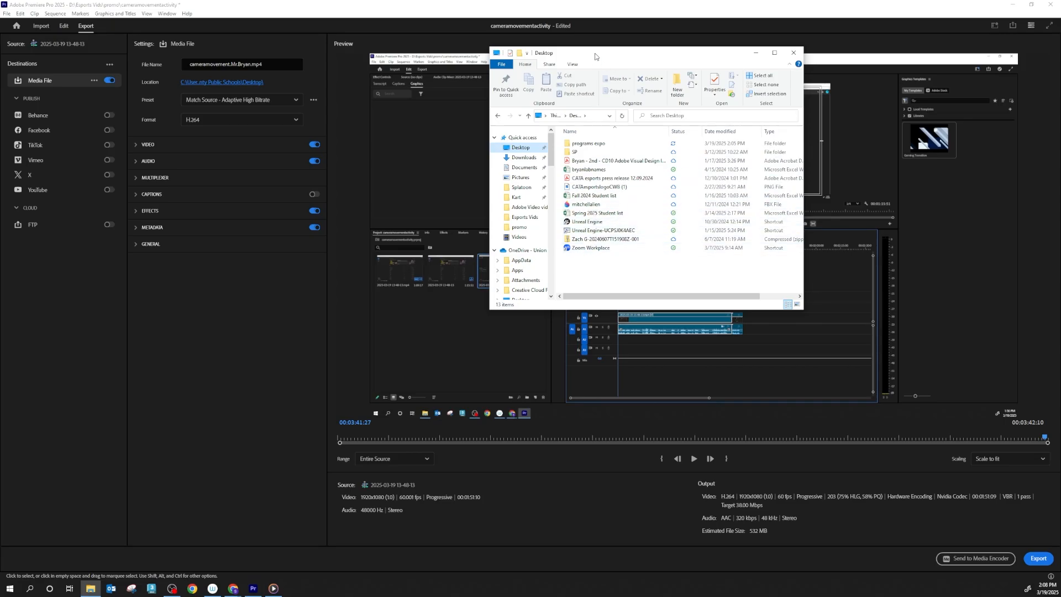
left_click_drag(597, 56, 346, 136)
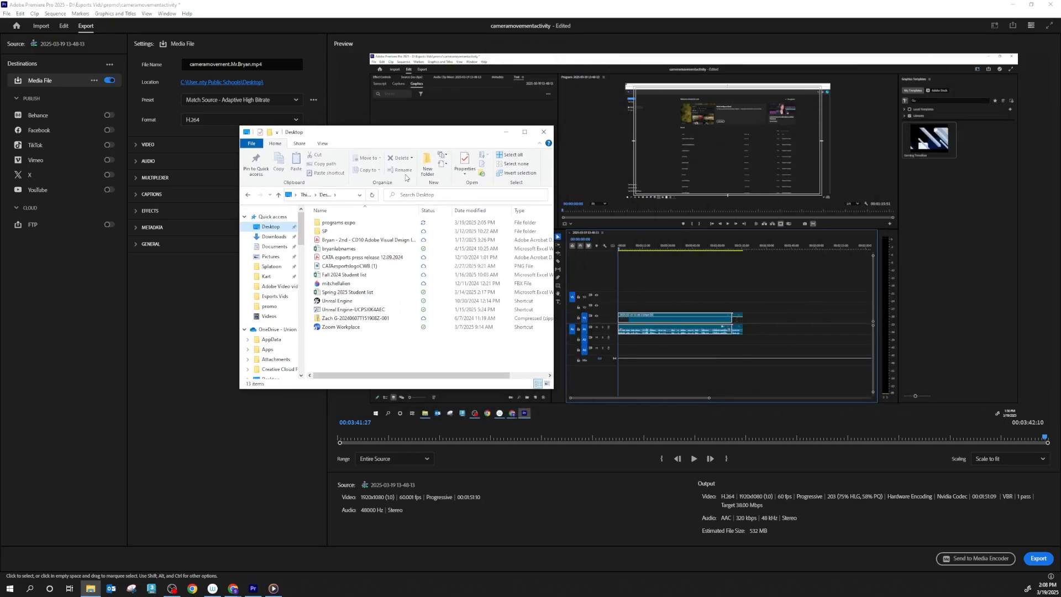
- Export the sequence as a video file and bring the Desktop folder back into view in File Explorer
left_click(1038, 559)
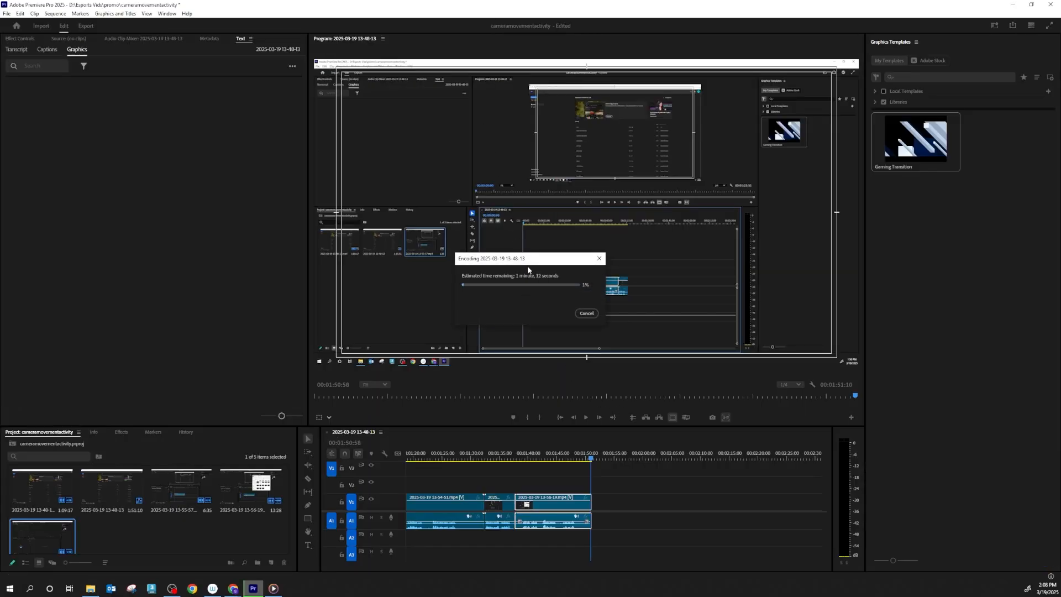
left_click(90, 590)
left_click_drag(354, 123, 791, 121)
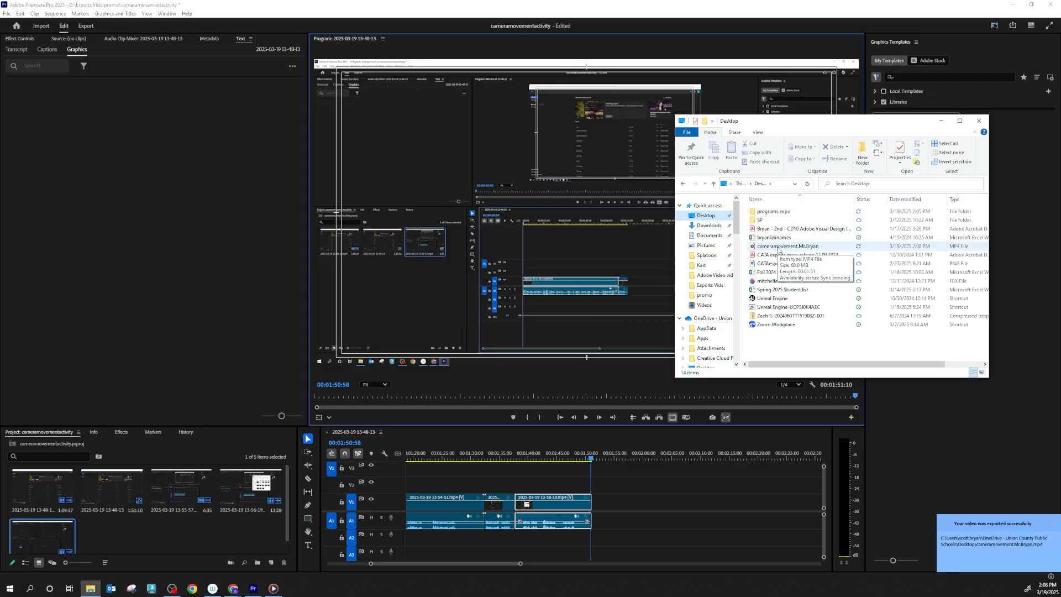
- Play the exported cameramovement video from the Desktop in Media Player to check it, and close the player
left_click(778, 249)
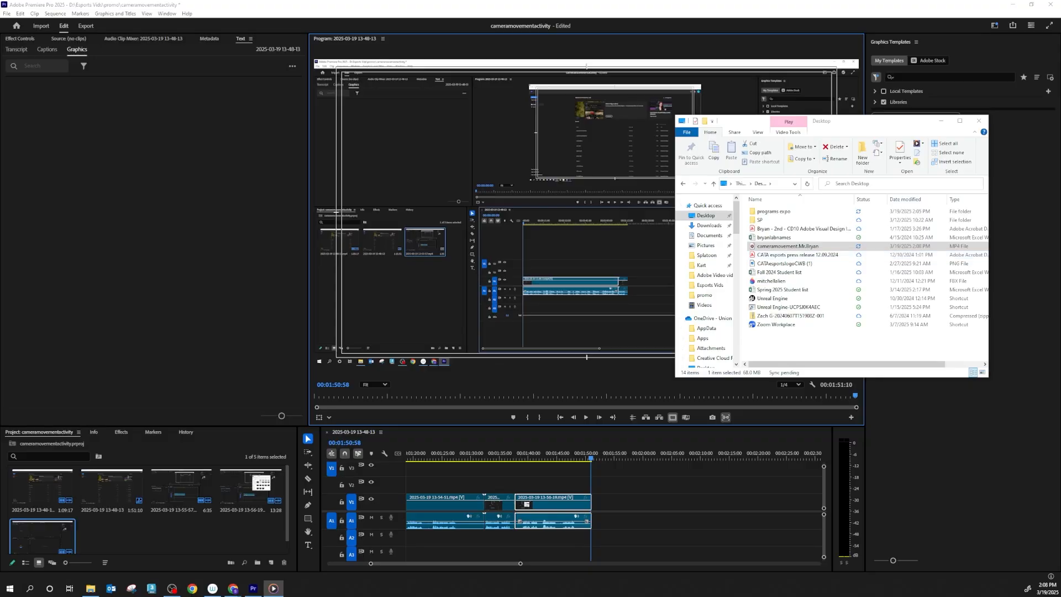
left_click_drag(735, 138, 419, 68)
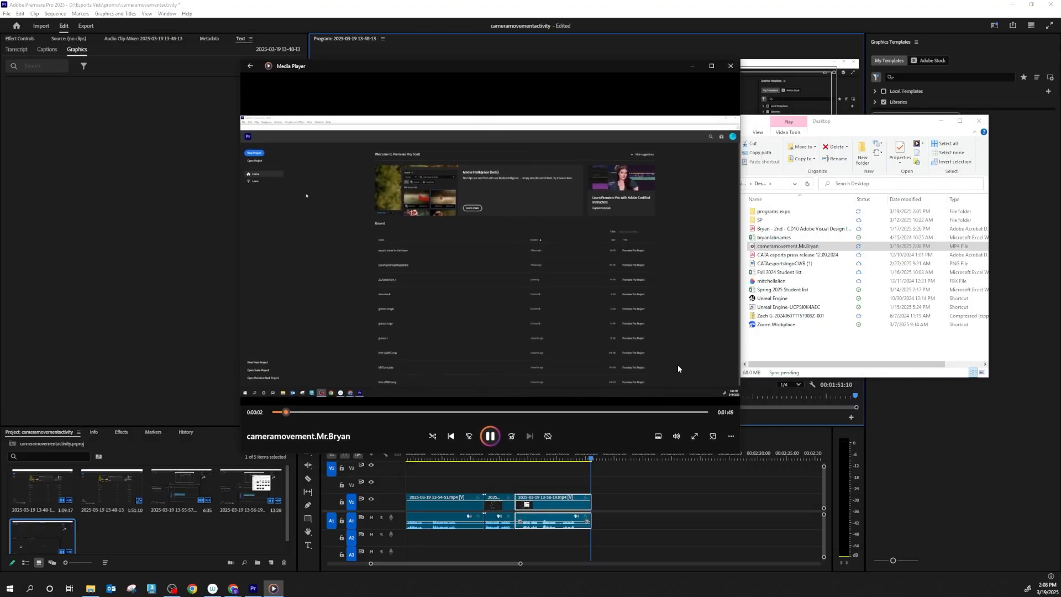
left_click(490, 436)
left_click(730, 66)
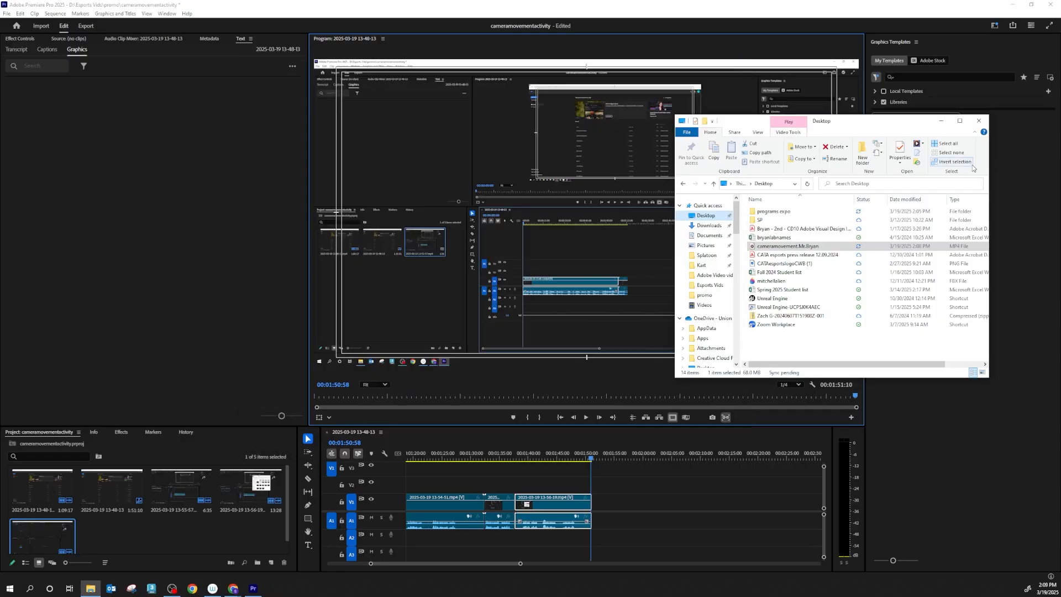